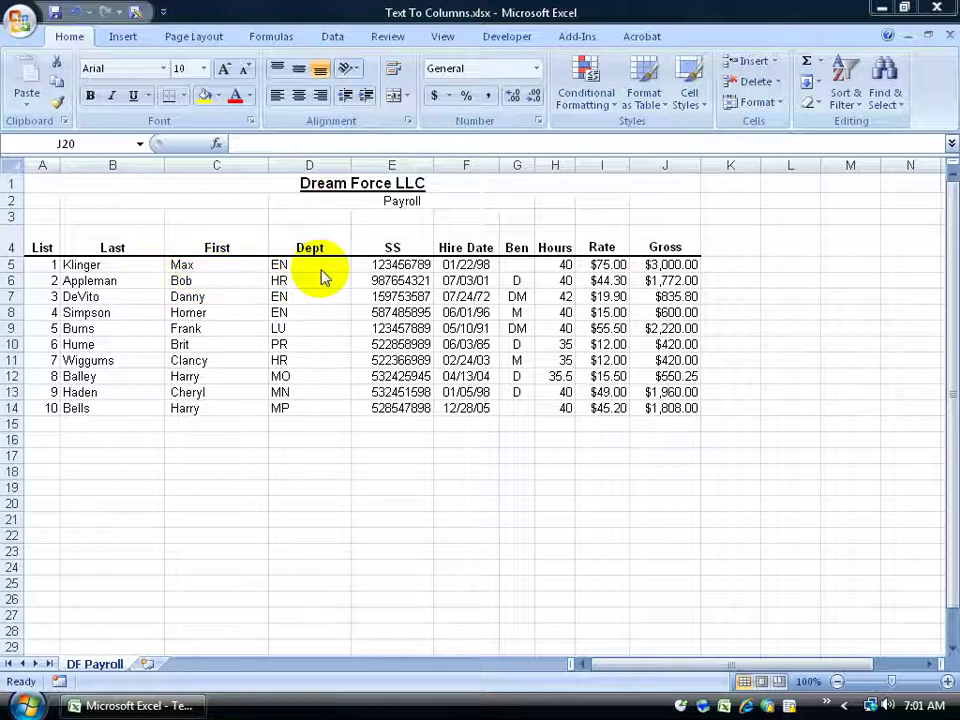
Insert a blank column at D before Dept and select cell D5.
{"action": "left_click", "coordinate": [312, 163]}
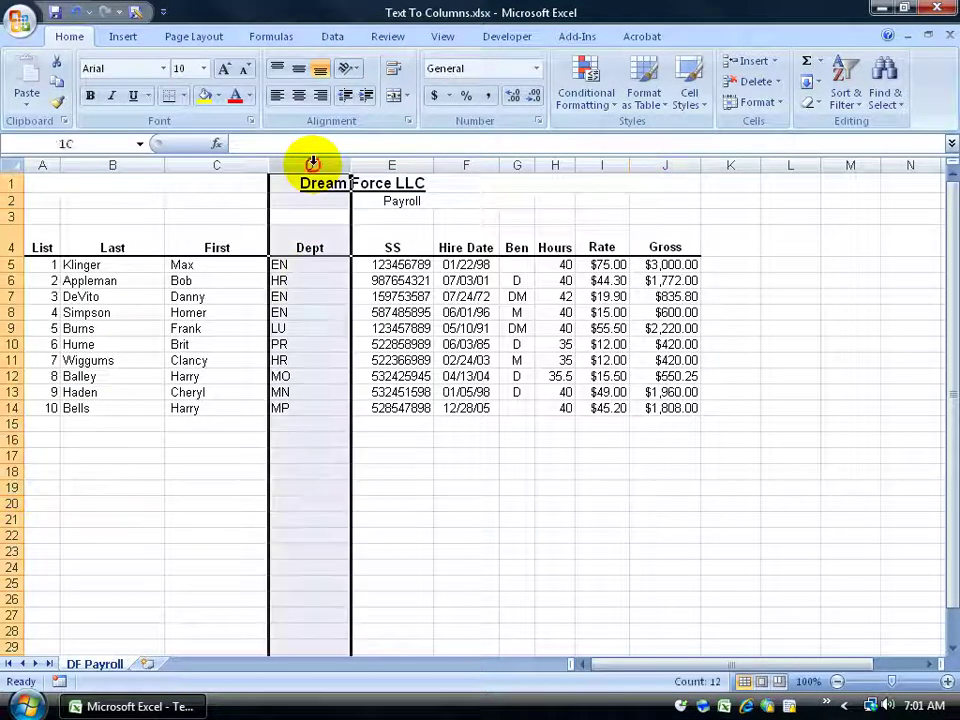
{"action": "right_click", "coordinate": [313, 170]}
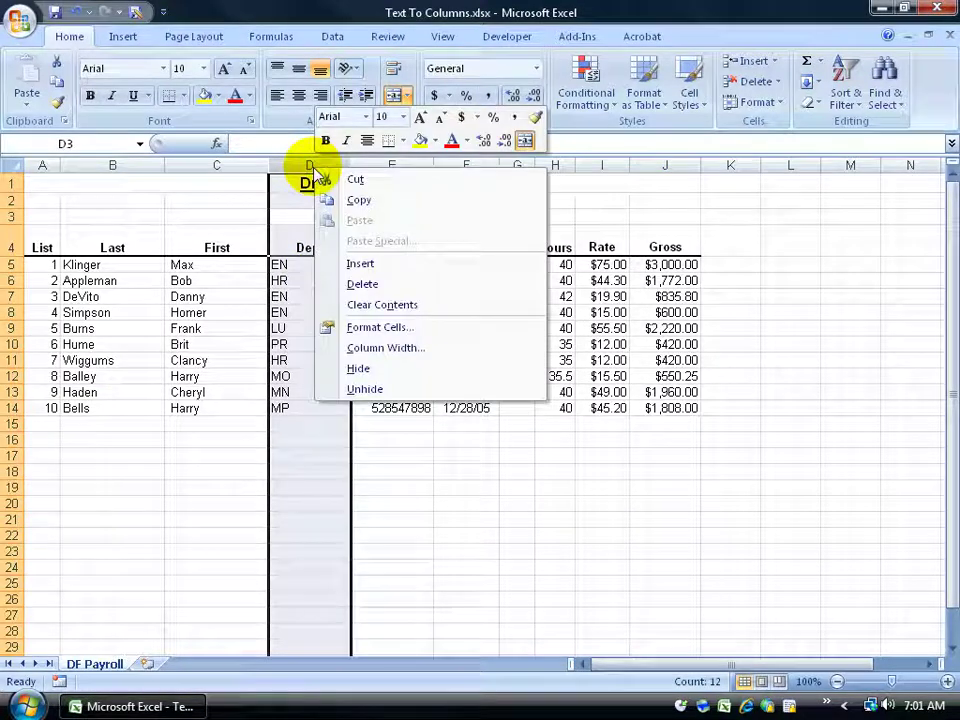
{"action": "left_click", "coordinate": [348, 262]}
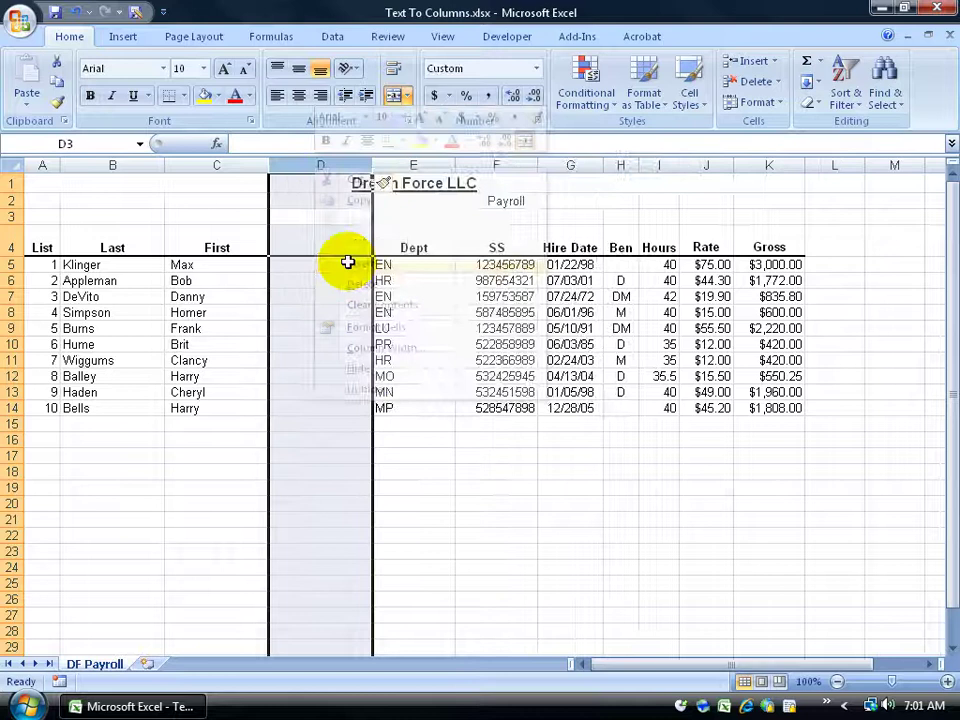
{"action": "left_click", "coordinate": [318, 268]}
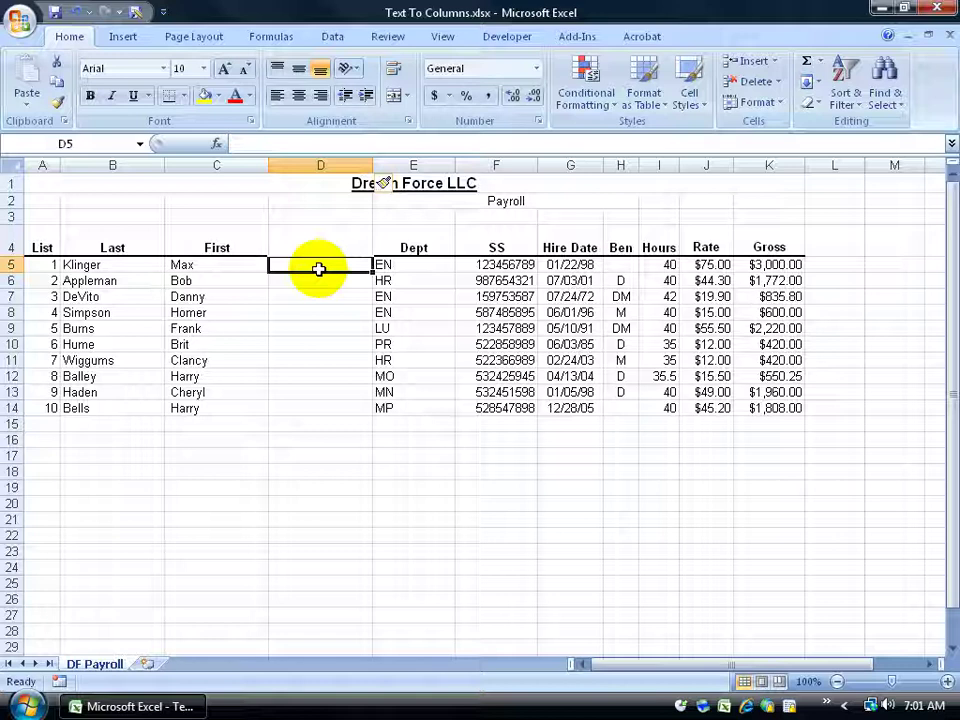
Enter =B5&", "&C5 in D5 so it displays 'Klinger, Max'.
{"action": "type", "text": "="}
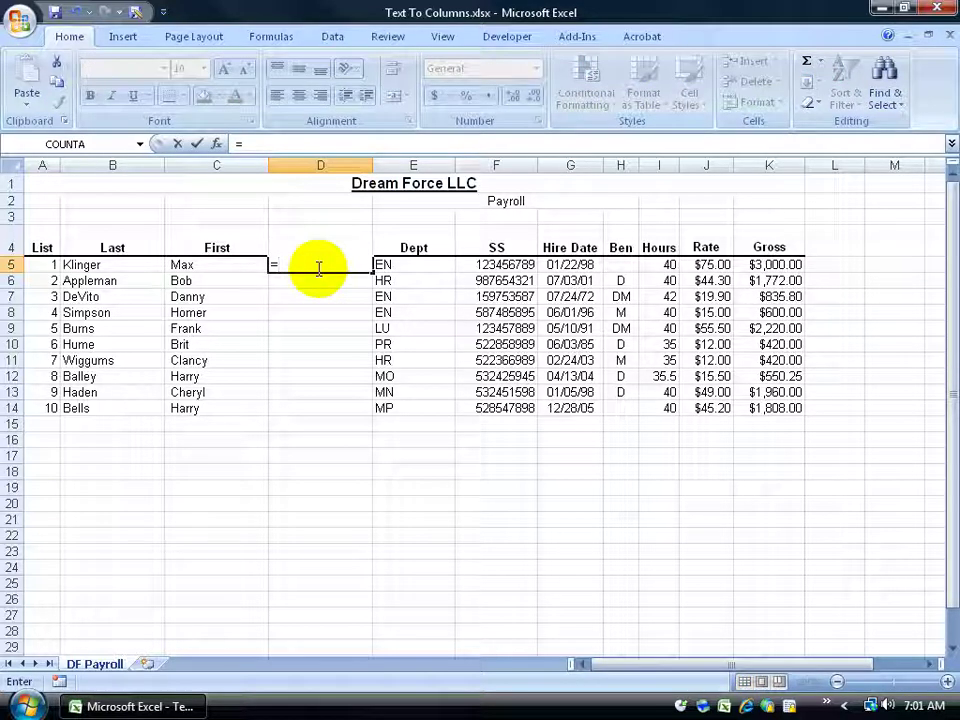
{"action": "left_click", "coordinate": [124, 264]}
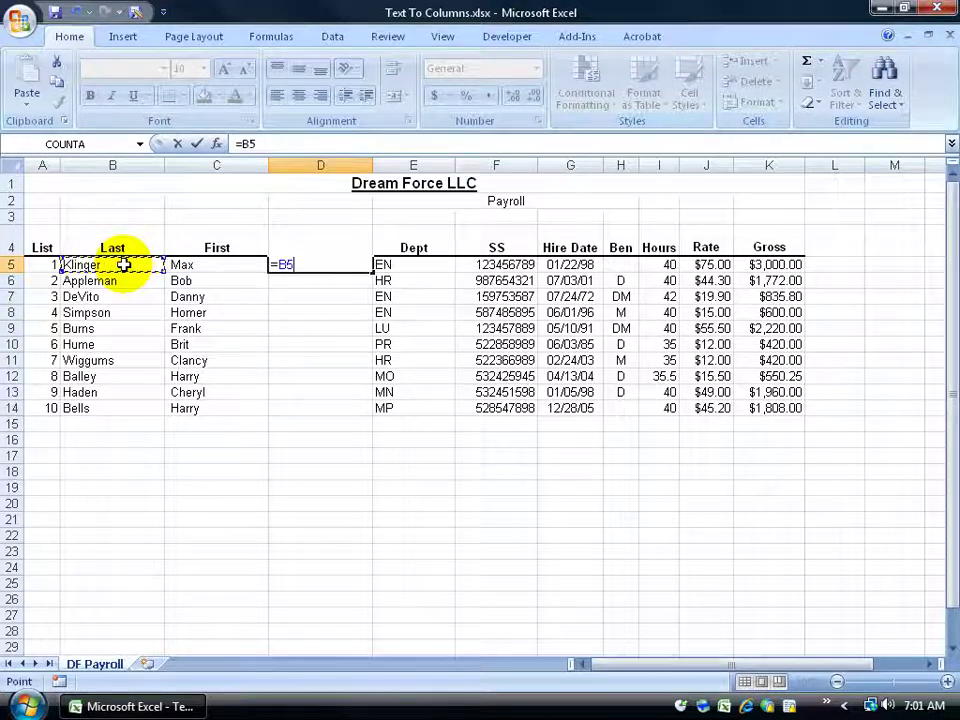
{"action": "type", "text": "&"}
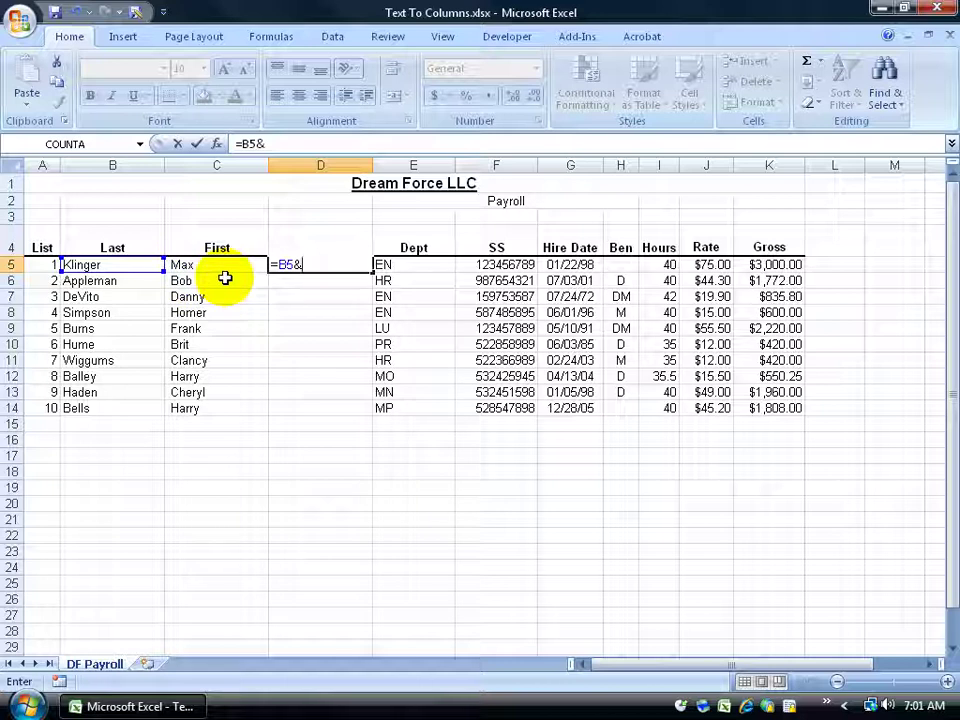
{"action": "type", "text": "\", \"&"}
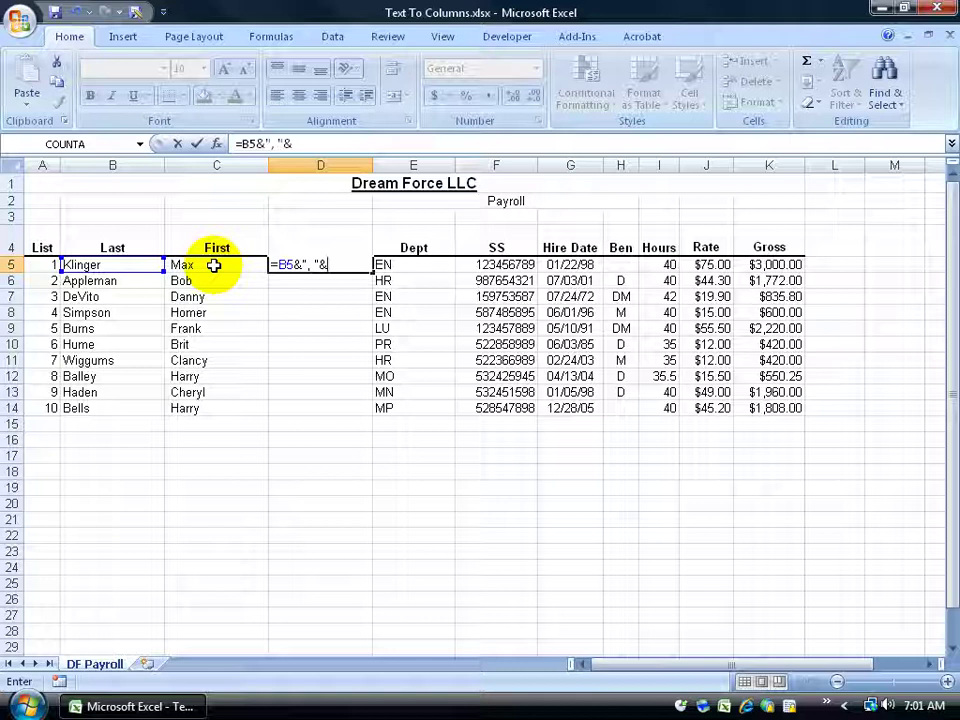
{"action": "left_click", "coordinate": [213, 265]}
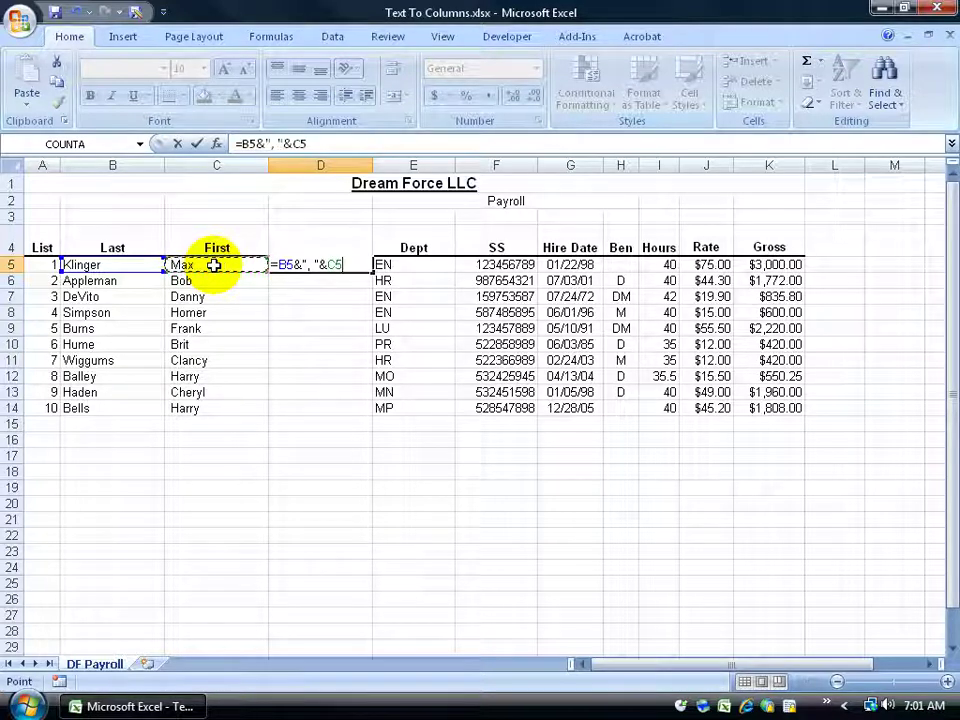
{"action": "key", "text": "Return"}
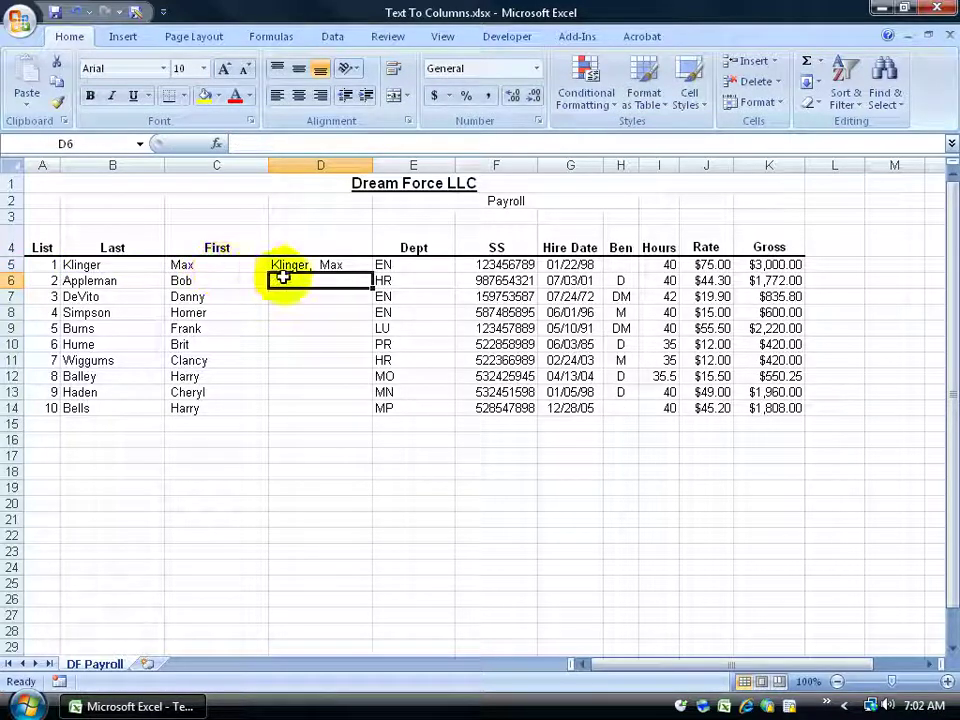
Fill the D5 name formula down to D14, then clear D5:D14.
{"action": "left_click", "coordinate": [361, 265]}
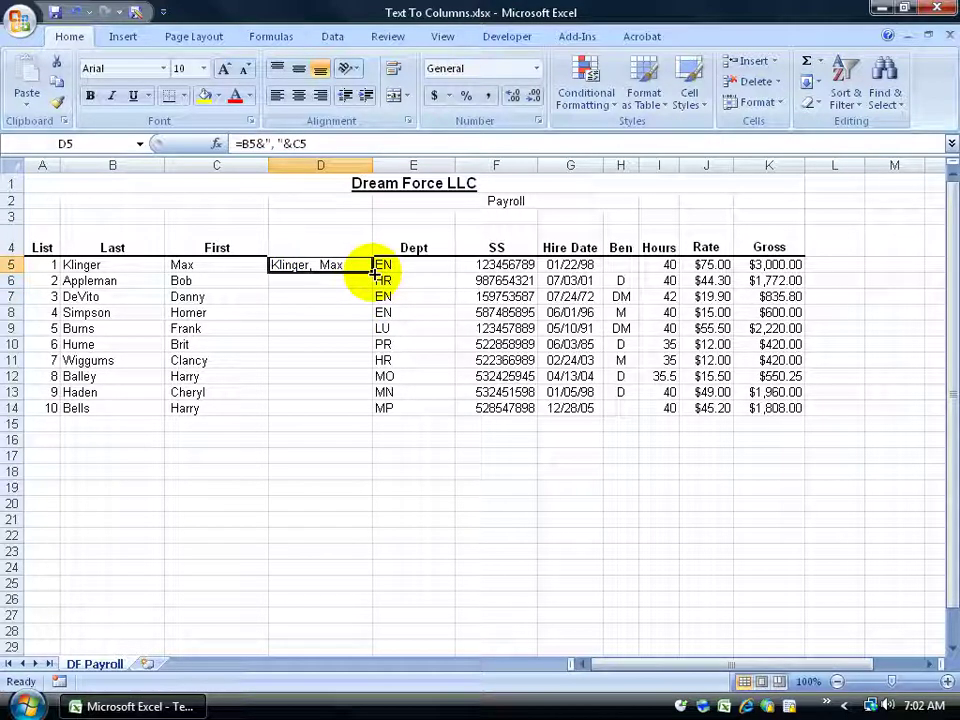
{"action": "left_click_drag", "start_coordinate": [381, 272], "coordinate": [375, 412]}
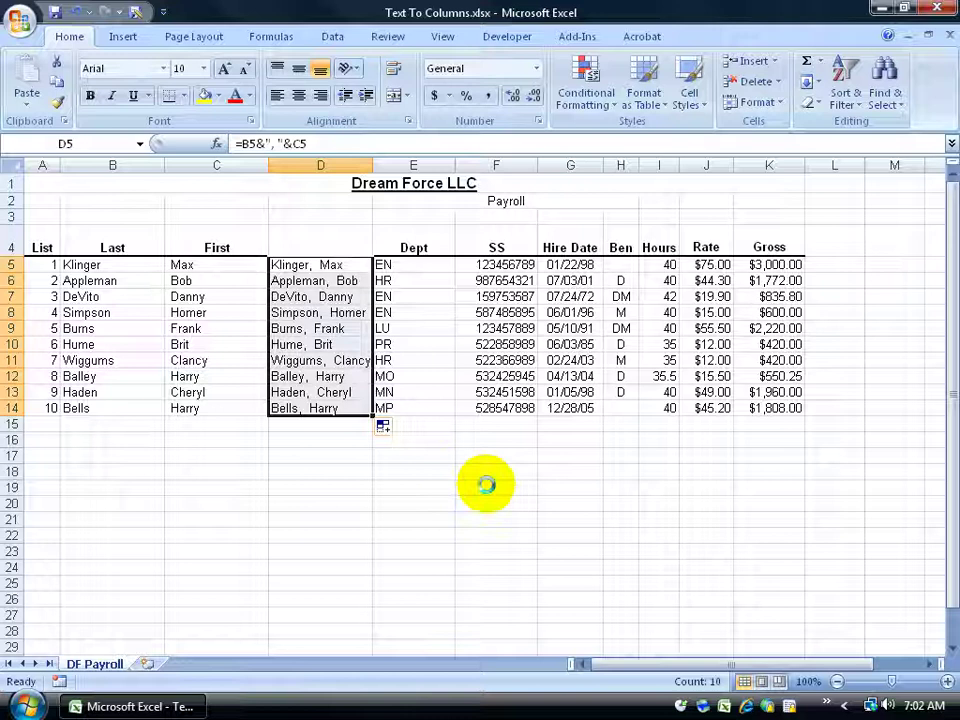
{"action": "key", "text": "Delete"}
Enter =CONCATENATE(B5,C5) in D5, displaying 'Klinger Max'.
{"action": "left_click", "coordinate": [324, 266]}
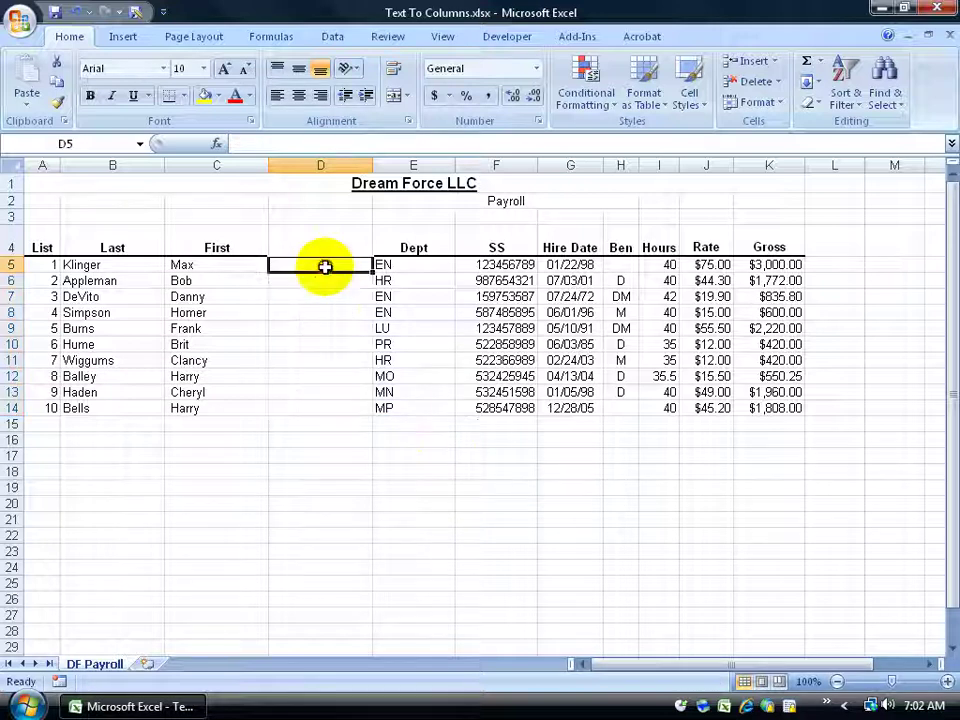
{"action": "type", "text": "="}
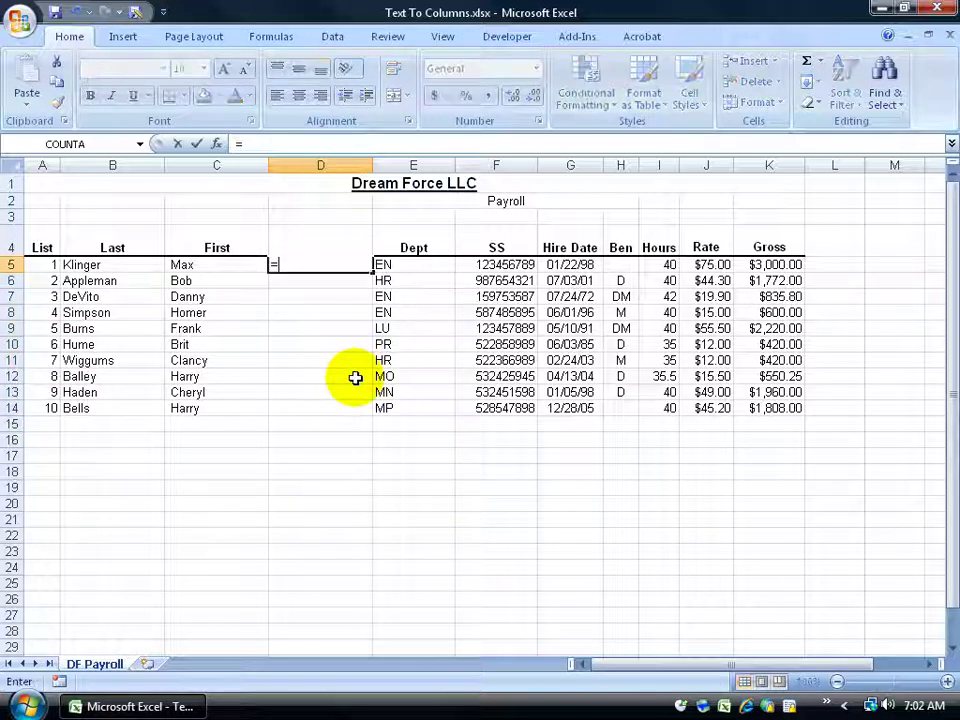
{"action": "type", "text": "con"}
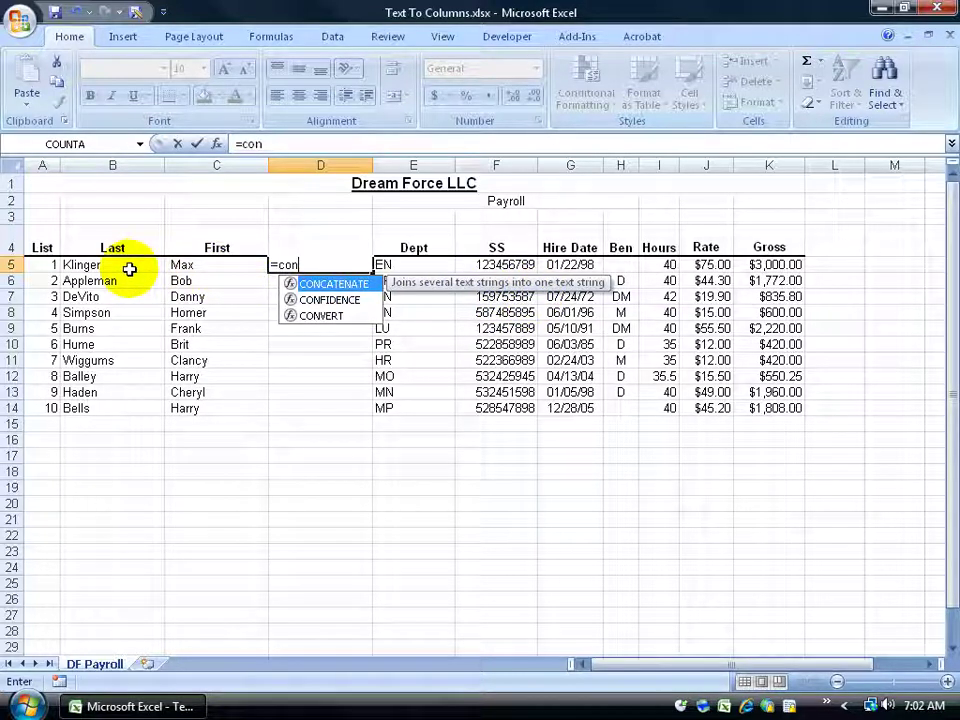
{"action": "double_click", "coordinate": [318, 284]}
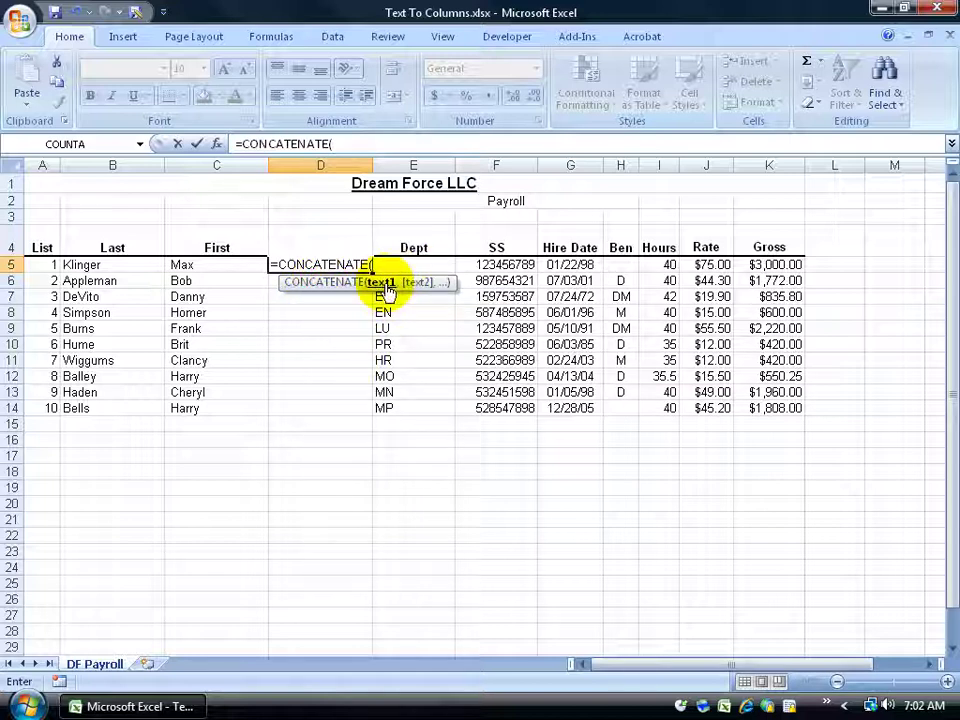
{"action": "left_click", "coordinate": [111, 264]}
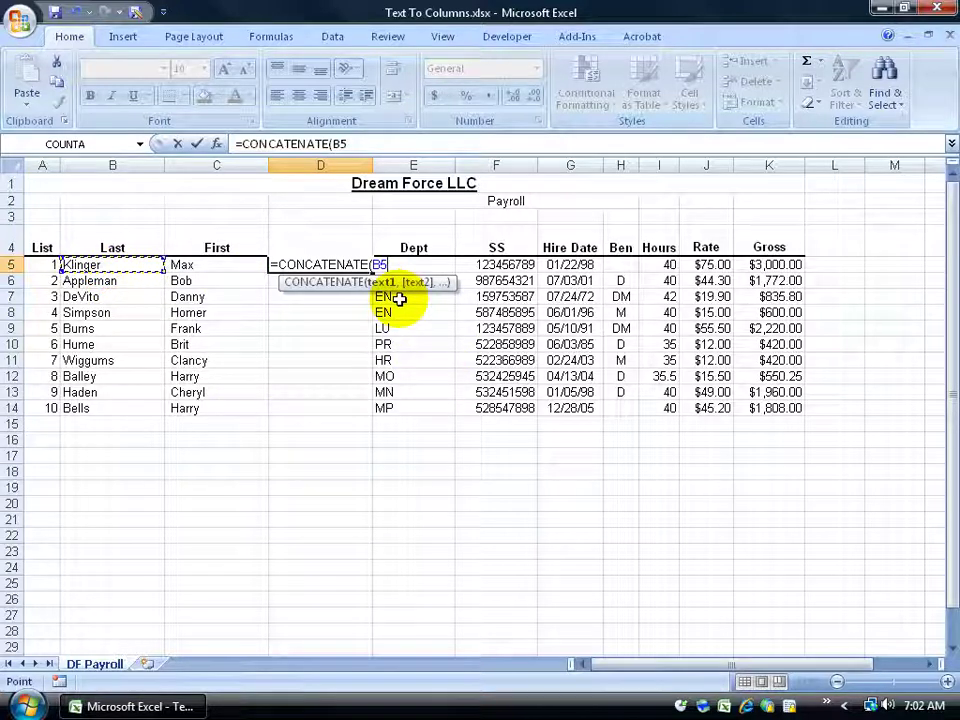
{"action": "type", "text": ","}
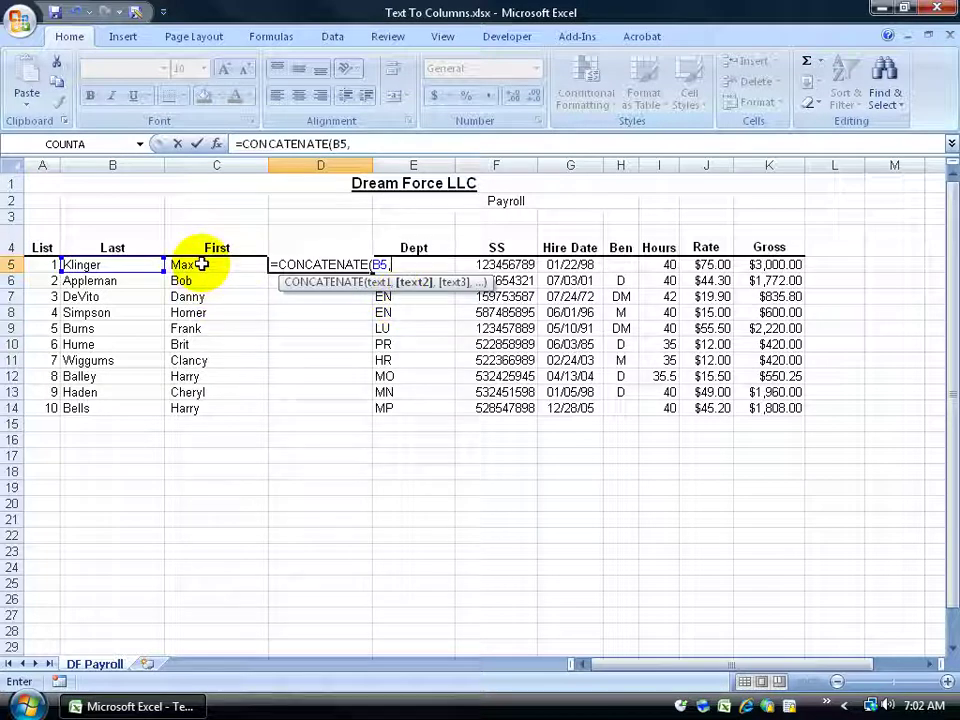
{"action": "left_click", "coordinate": [202, 264]}
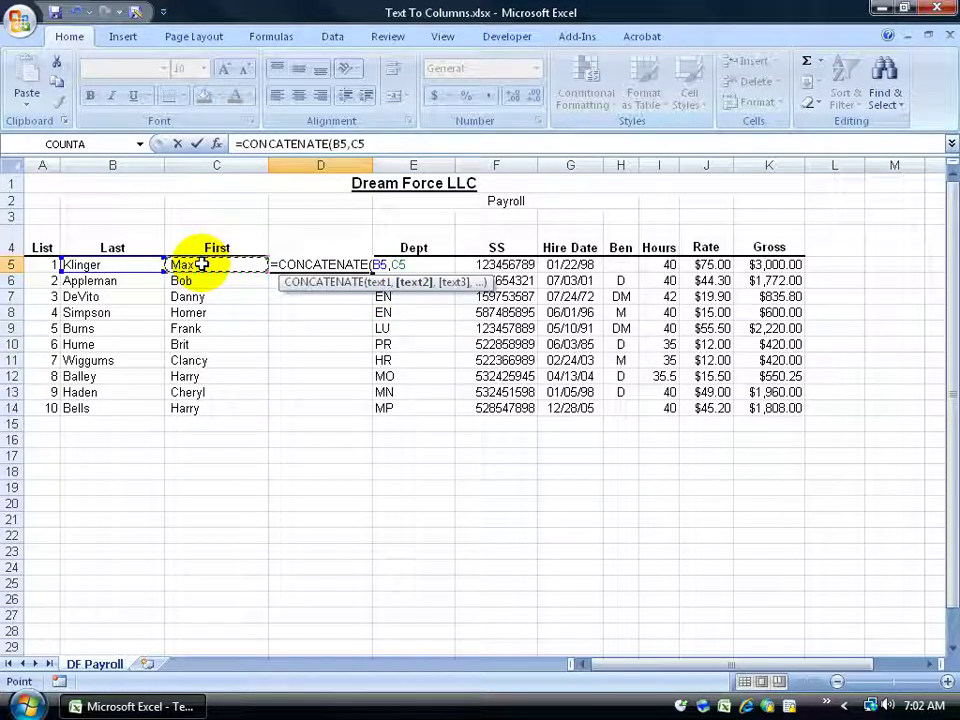
{"action": "key", "text": "Return"}
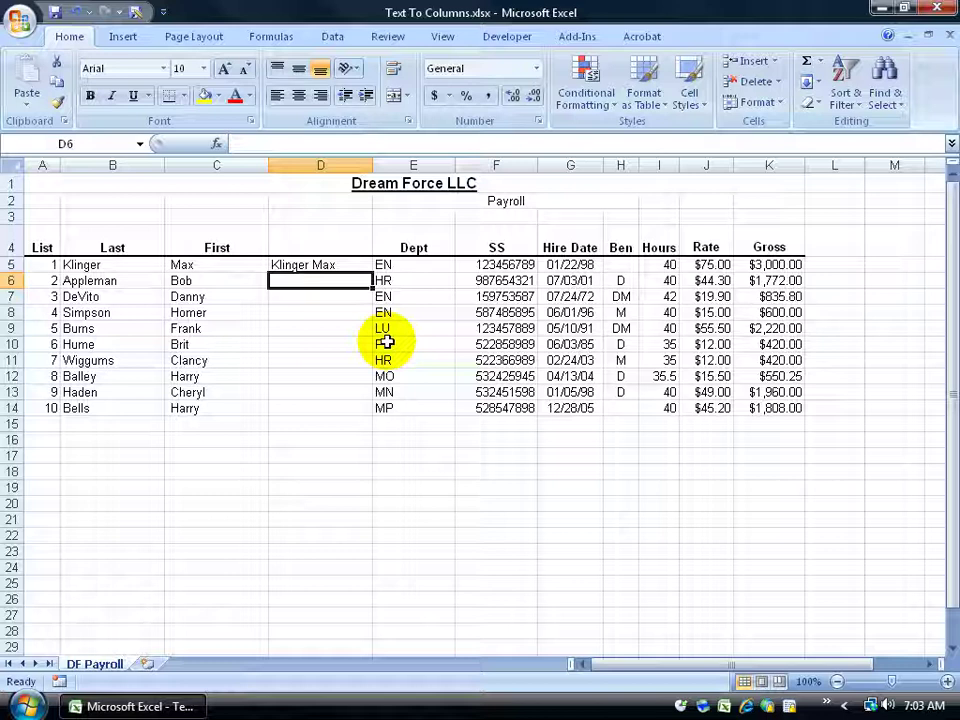
Edit D5 to =CONCATENATE(B5,", ",C5) so it shows 'Klinger, Max'.
{"action": "left_click", "coordinate": [320, 264]}
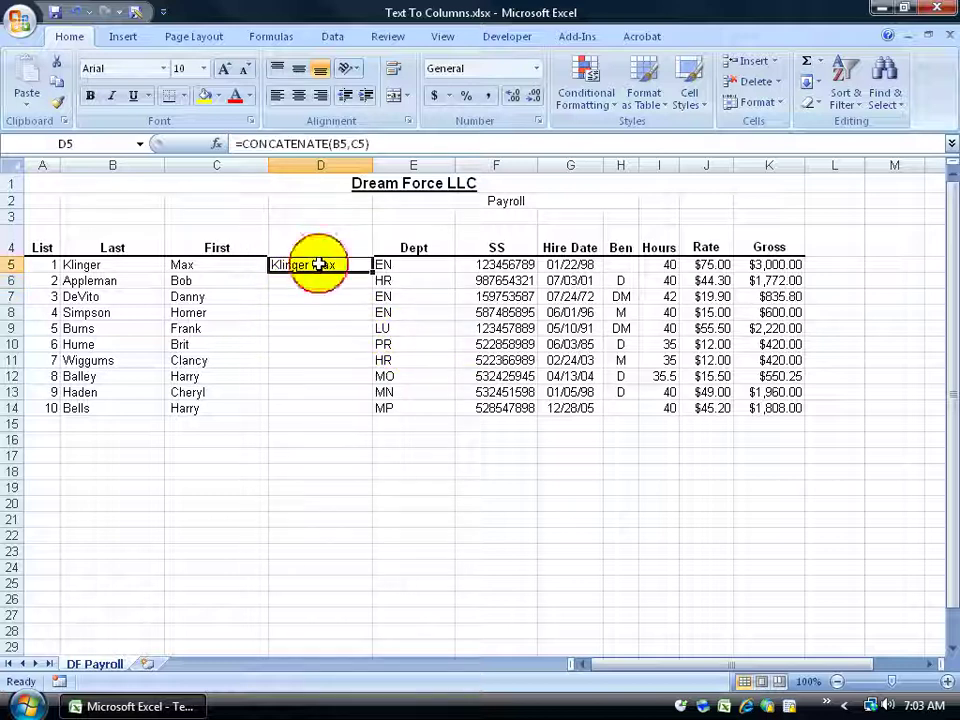
{"action": "left_click", "coordinate": [350, 145]}
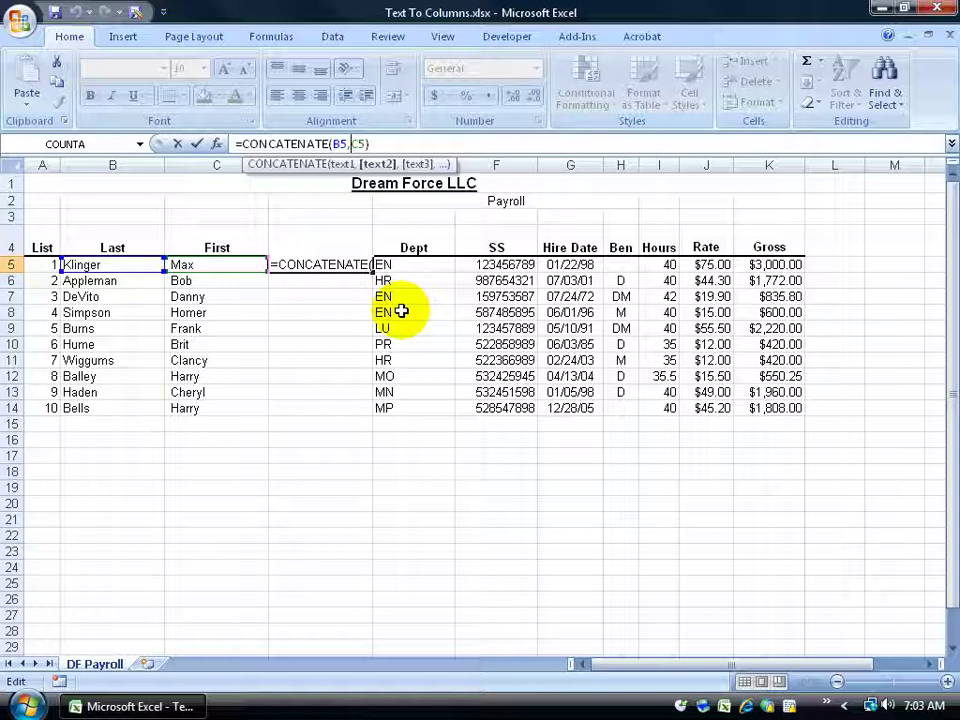
{"action": "type", "text": "\" \","}
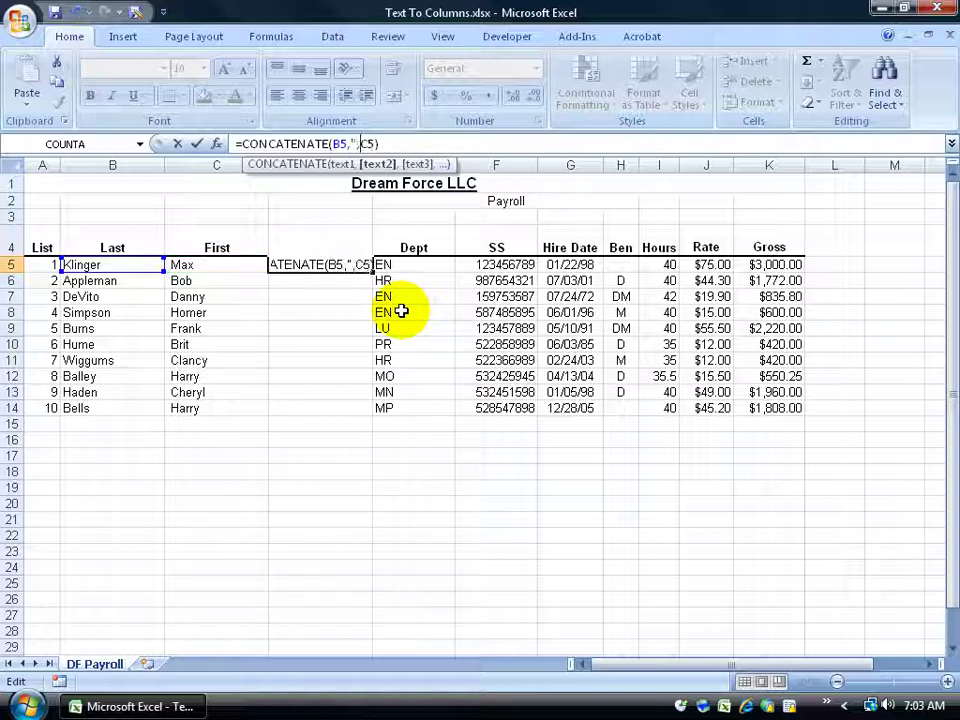
{"action": "type", "text": " \""}
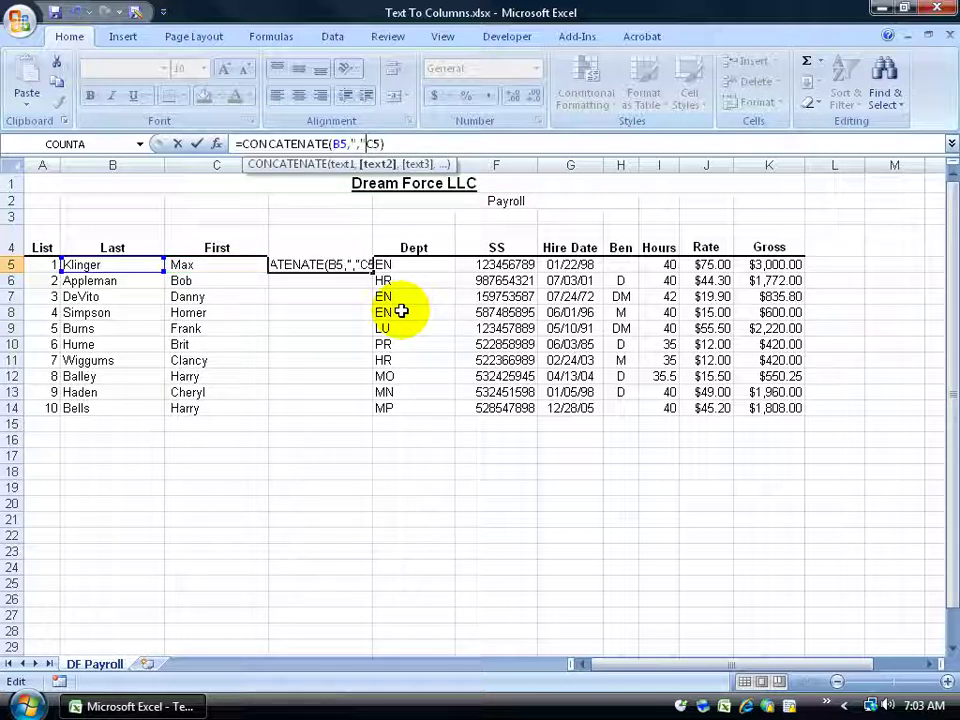
{"action": "type", "text": ","}
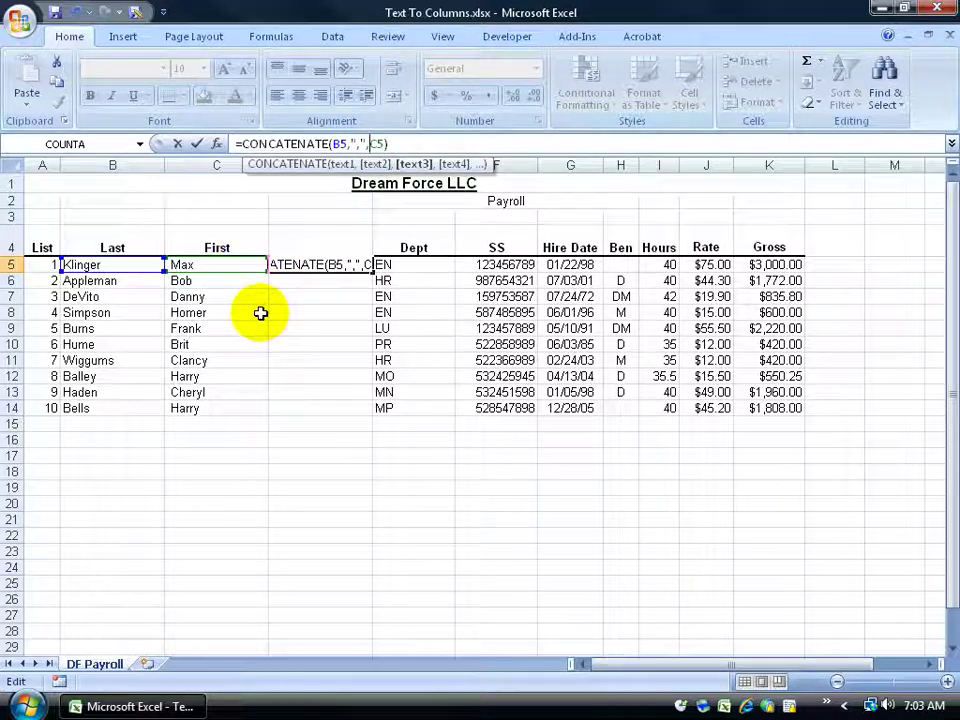
{"action": "key", "text": "Return"}
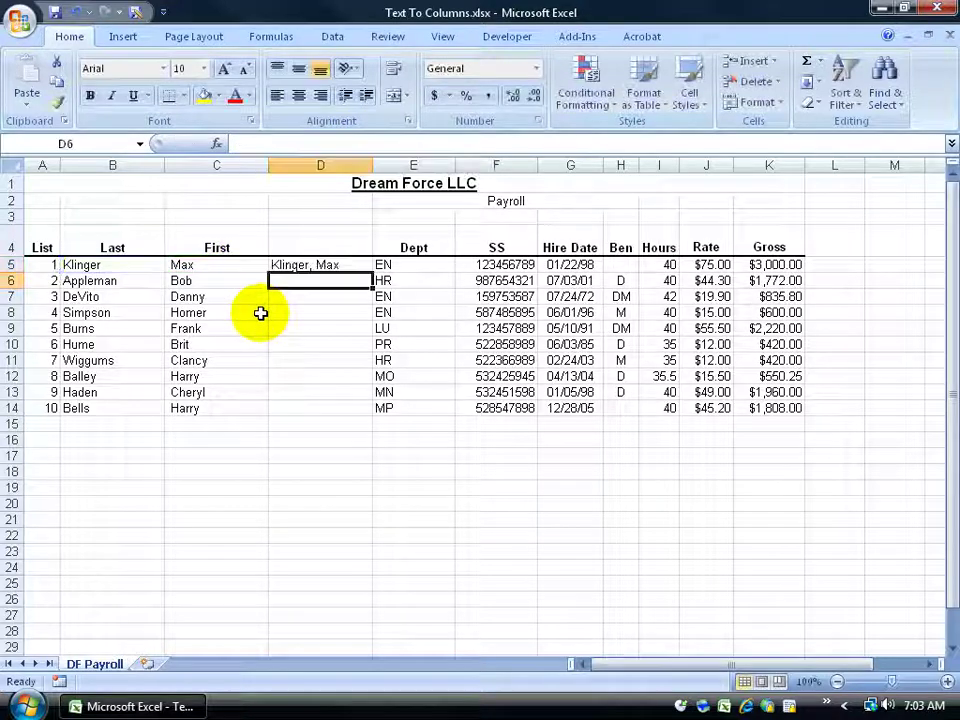
Append "Your Fired!" as a fourth CONCATENATE argument in D5's formula.
{"action": "left_click", "coordinate": [321, 264]}
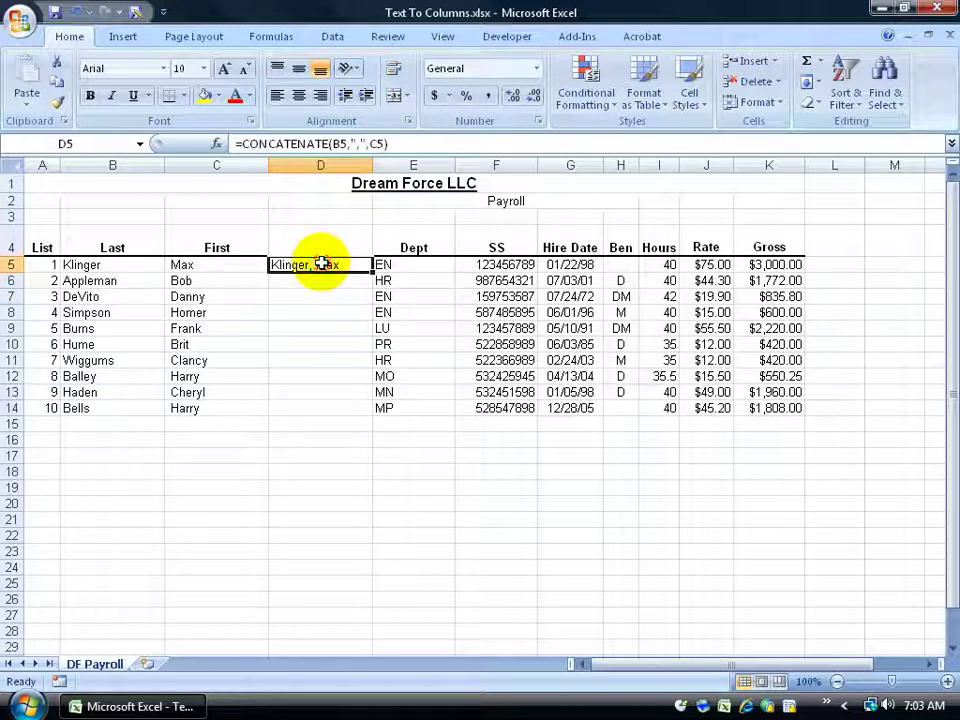
{"action": "left_click", "coordinate": [383, 144]}
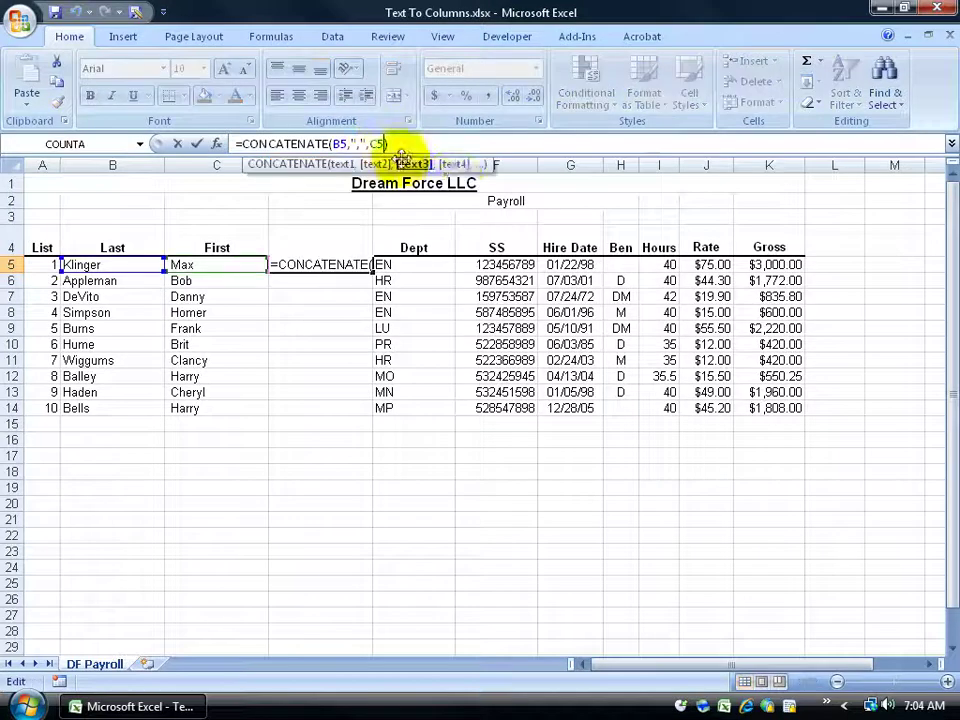
{"action": "type", "text": ","}
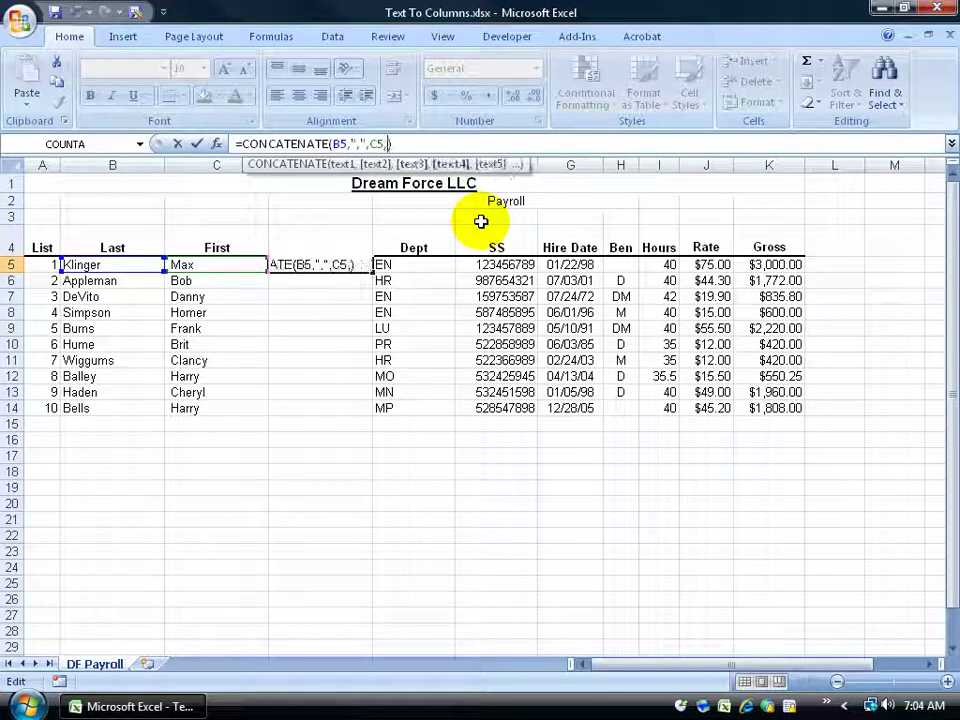
{"action": "type", "text": "\""}
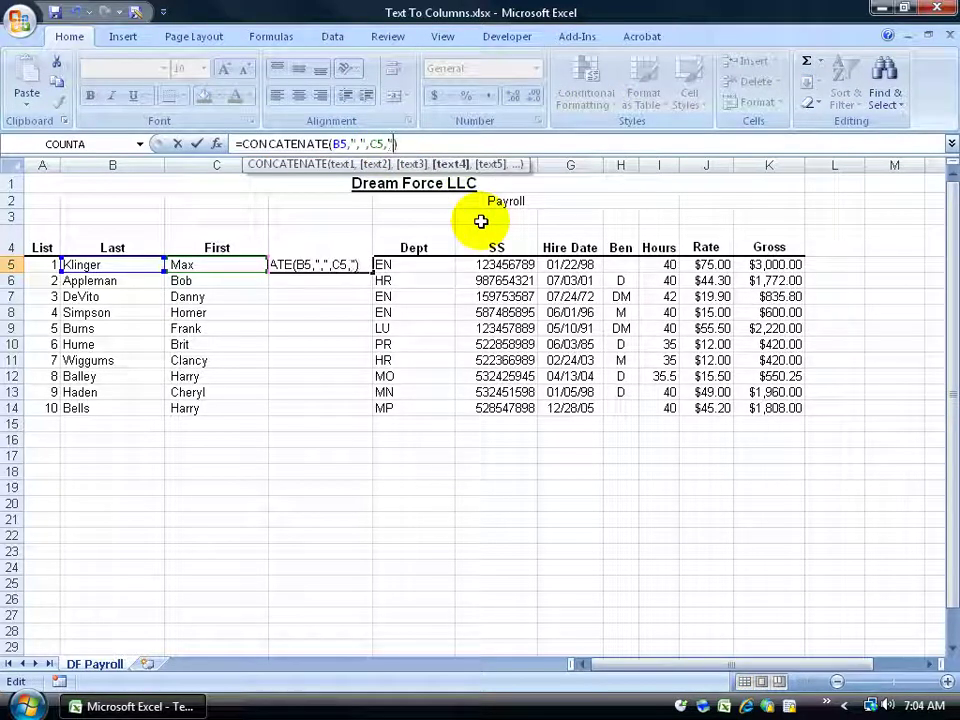
{"action": "type", "text": "Your Fire"}
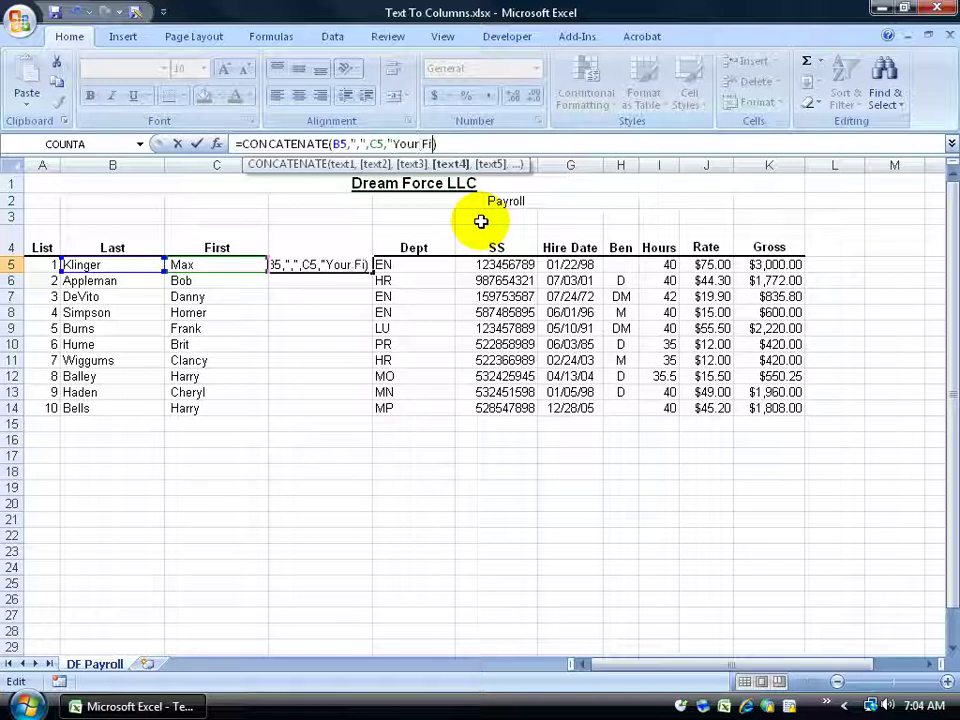
{"action": "type", "text": "d!\""}
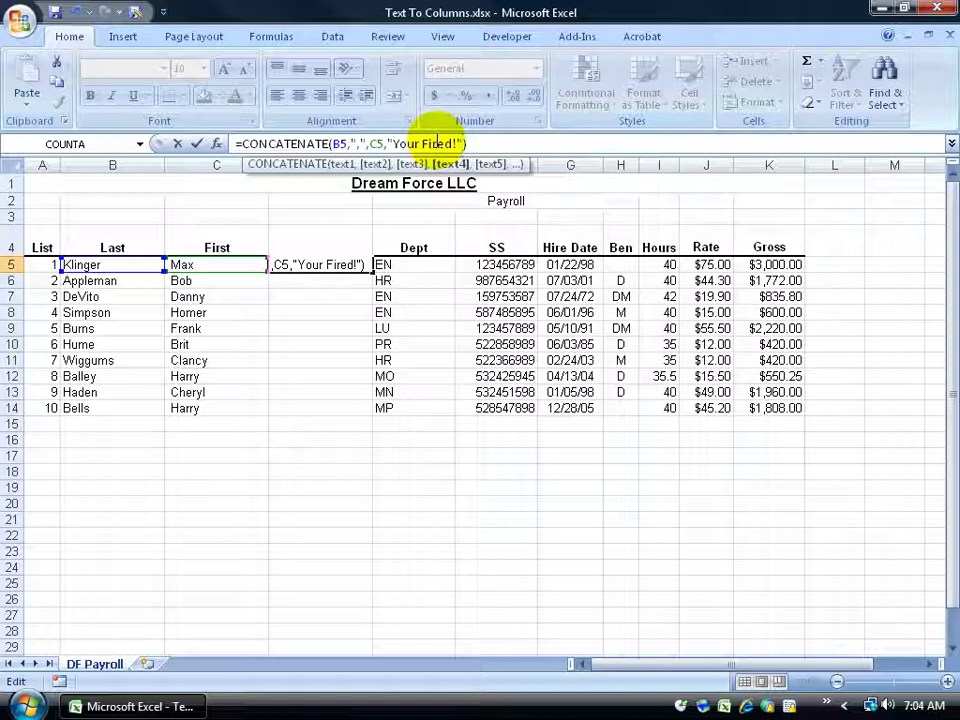
{"action": "key", "text": "Return"}
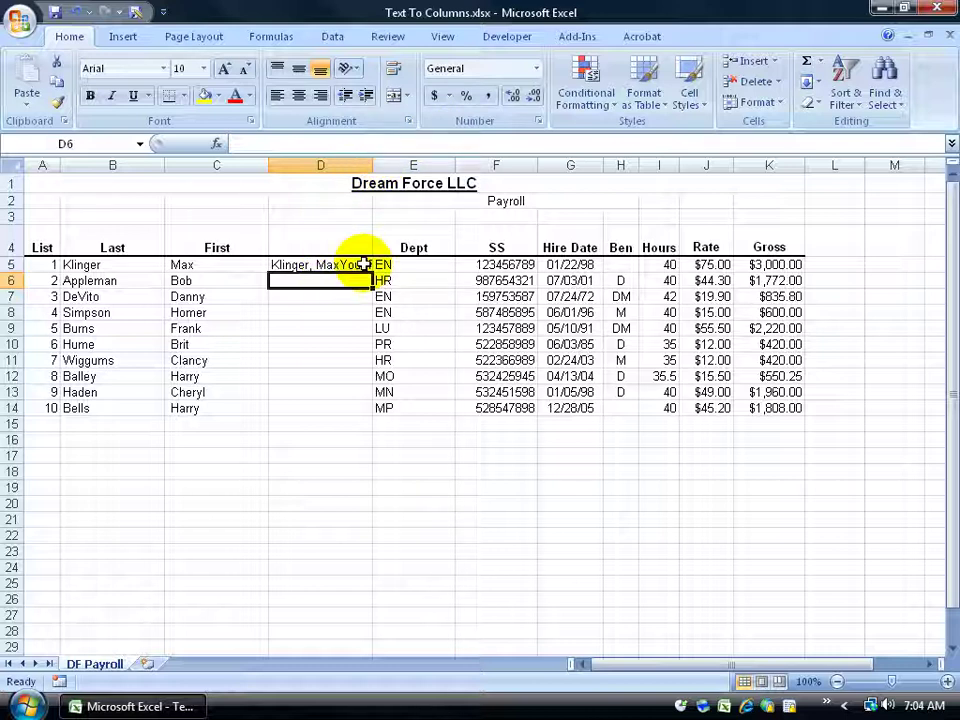
Autofit column D and fill the D5 formula down through D14.
{"action": "double_click", "coordinate": [371, 165]}
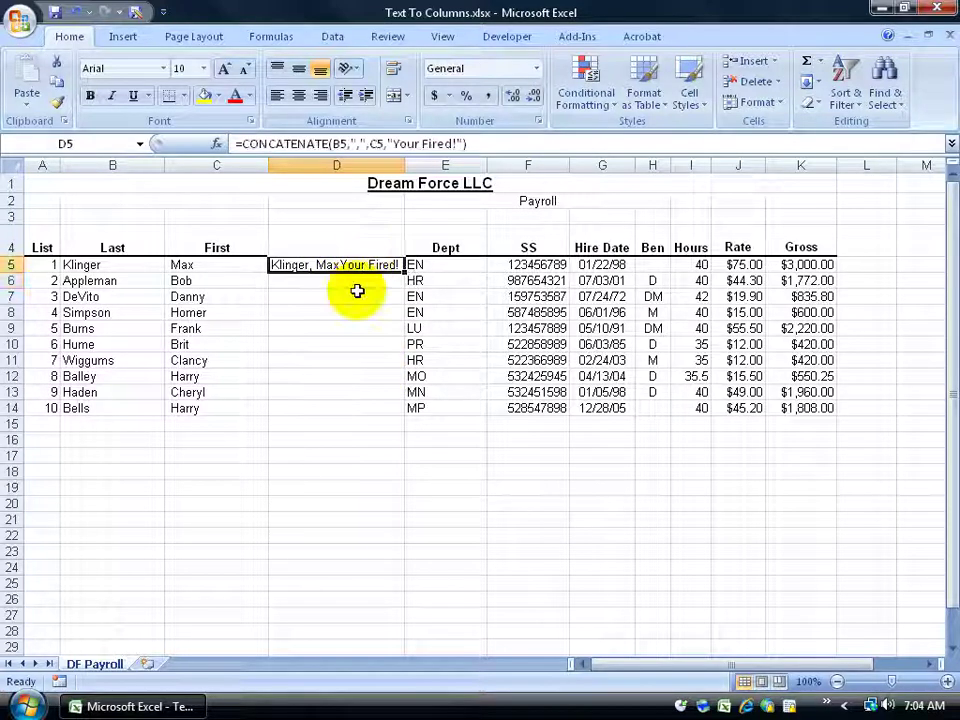
{"action": "left_click_drag", "start_coordinate": [404, 272], "coordinate": [415, 425]}
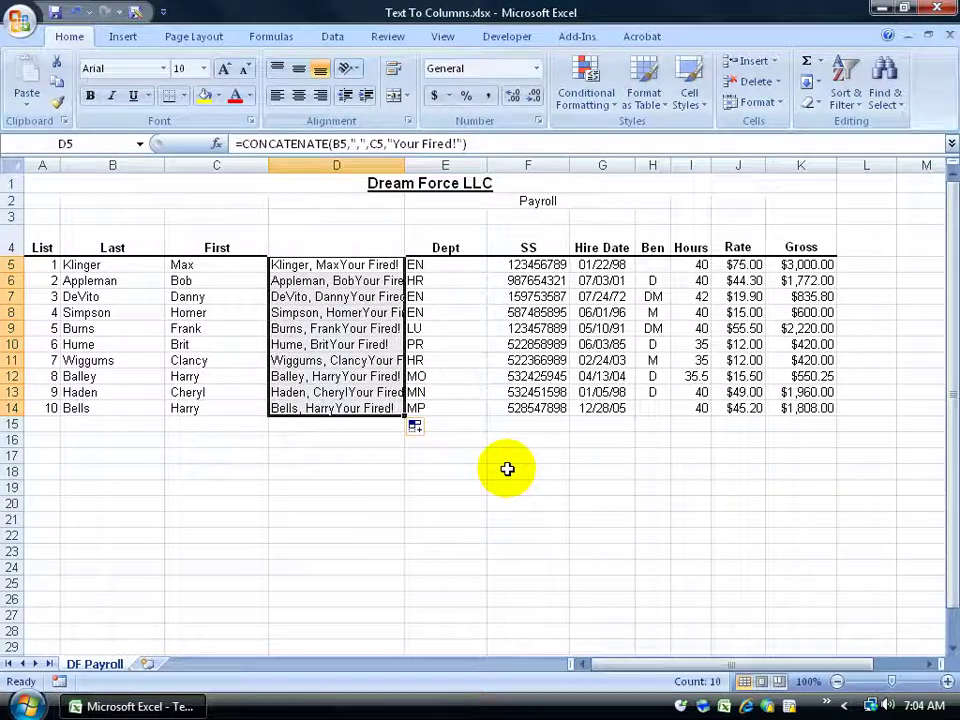
{"action": "left_click", "coordinate": [352, 298]}
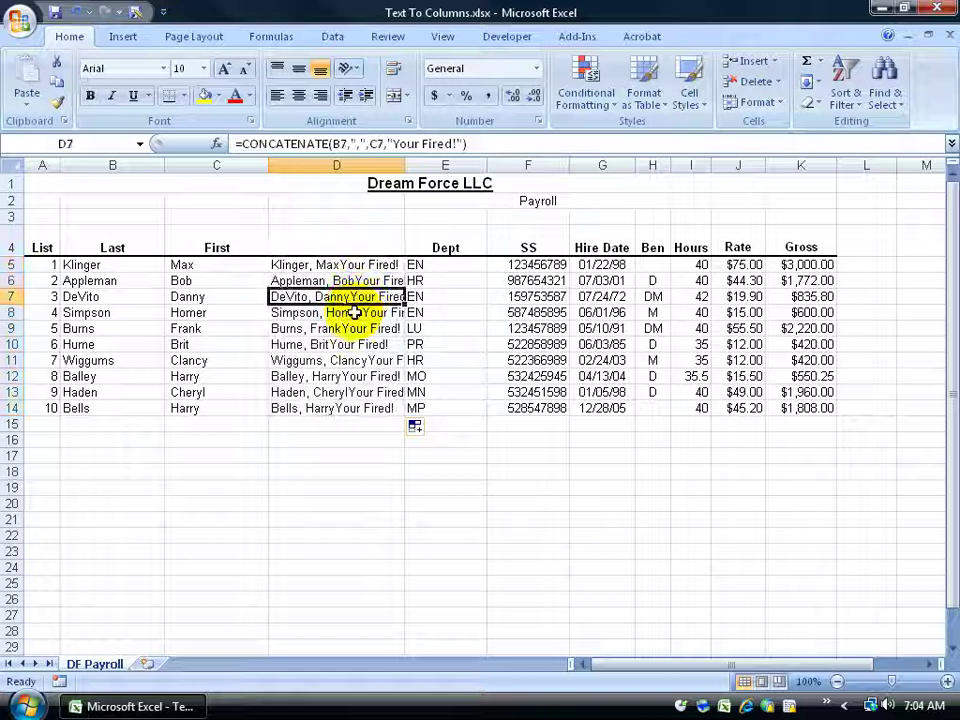
{"action": "left_click", "coordinate": [350, 312]}
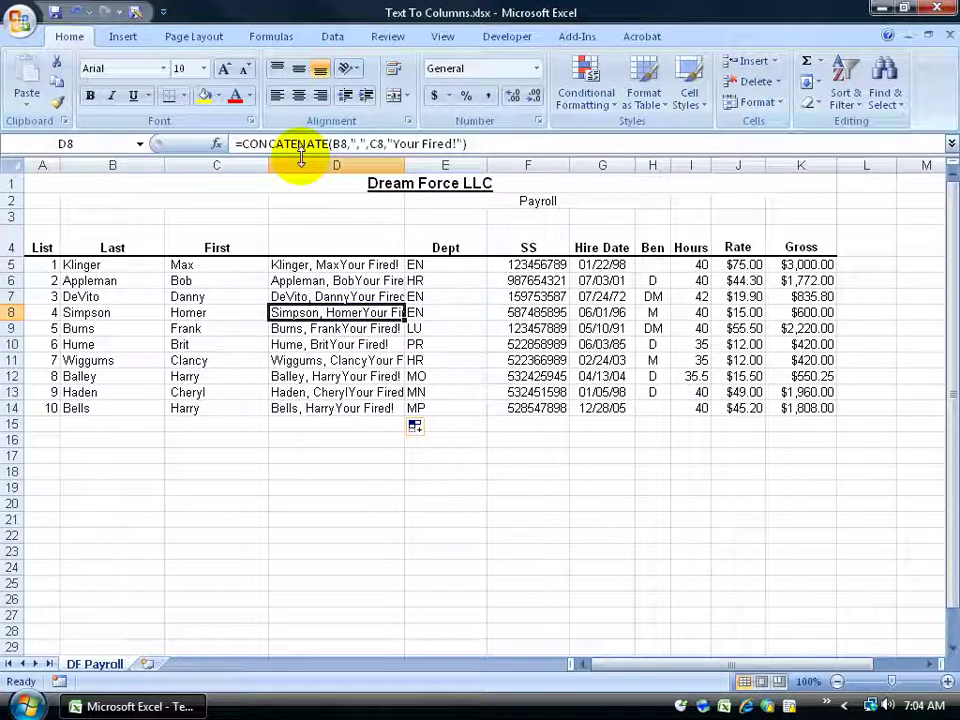
{"action": "left_click_drag", "start_coordinate": [100, 264], "coordinate": [253, 403]}
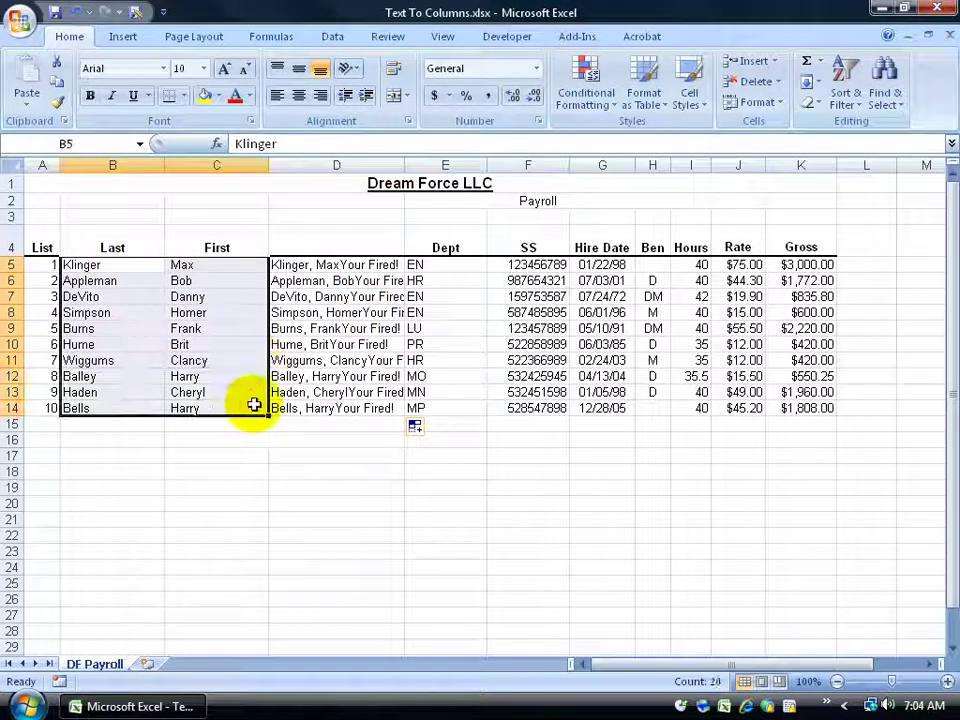
{"action": "key", "text": "Delete"}
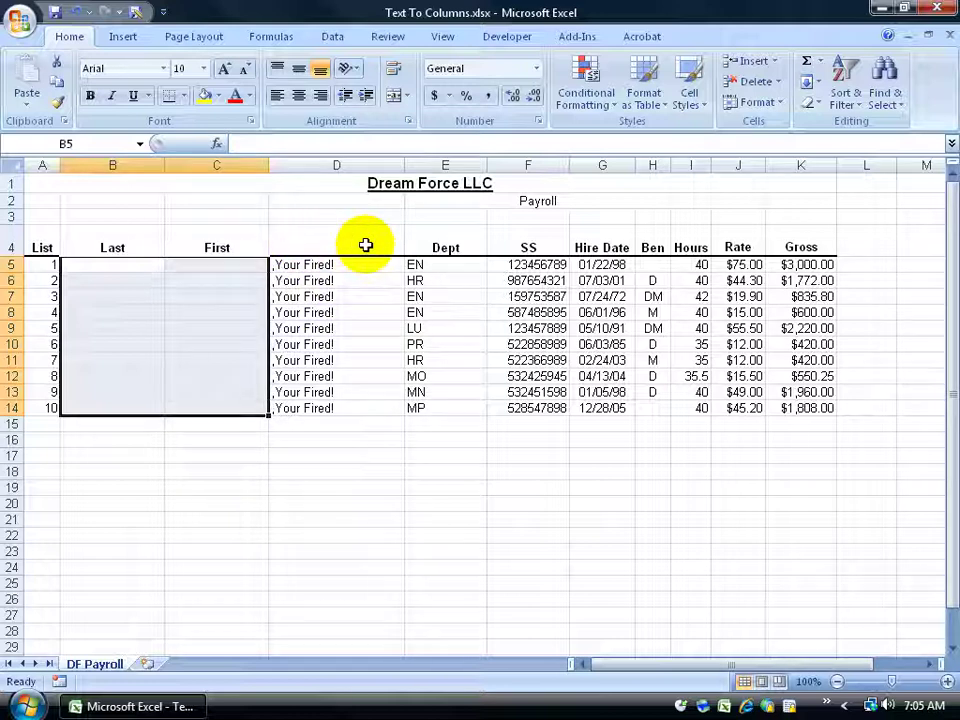
{"action": "left_click", "coordinate": [76, 11]}
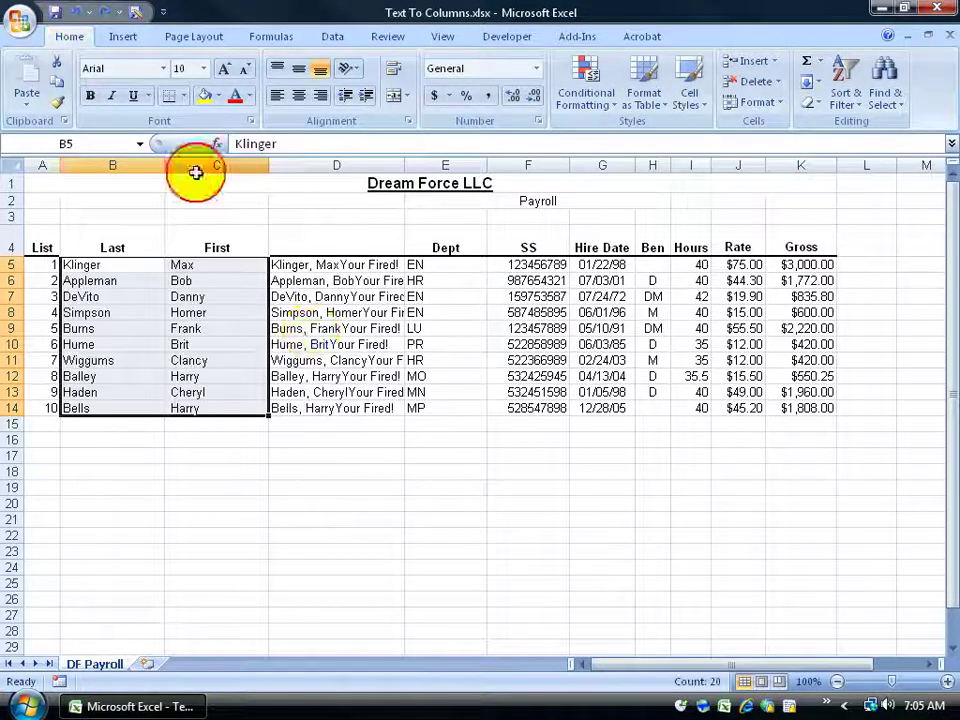
{"action": "left_click_drag", "start_coordinate": [315, 257], "coordinate": [317, 401]}
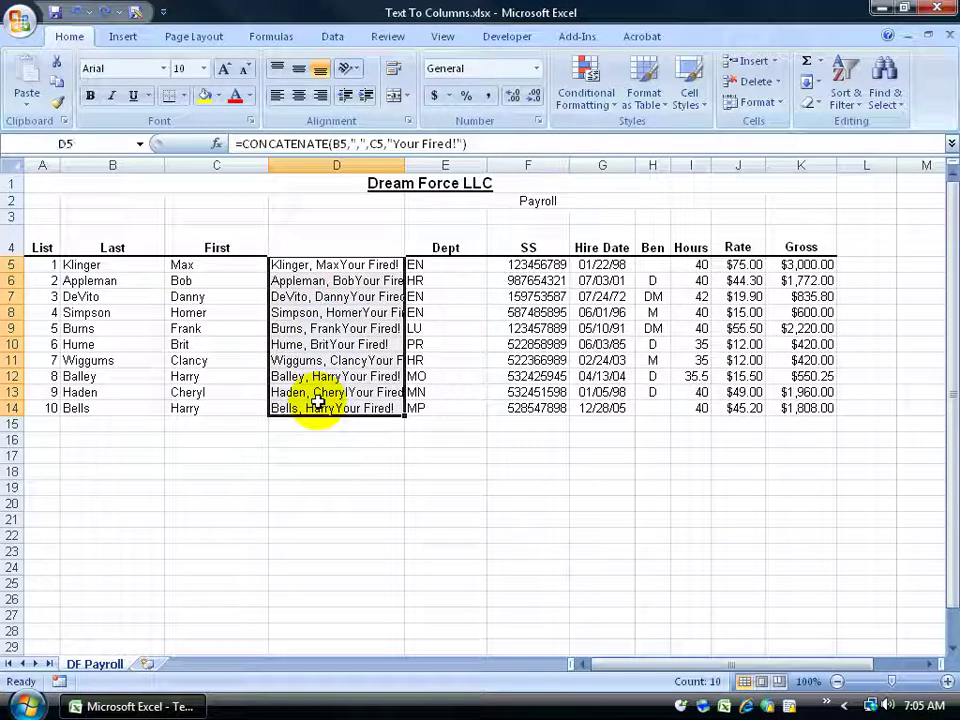
Copy D5:D14 and paste it back with Paste Values, replacing the formulas.
{"action": "left_click", "coordinate": [57, 82]}
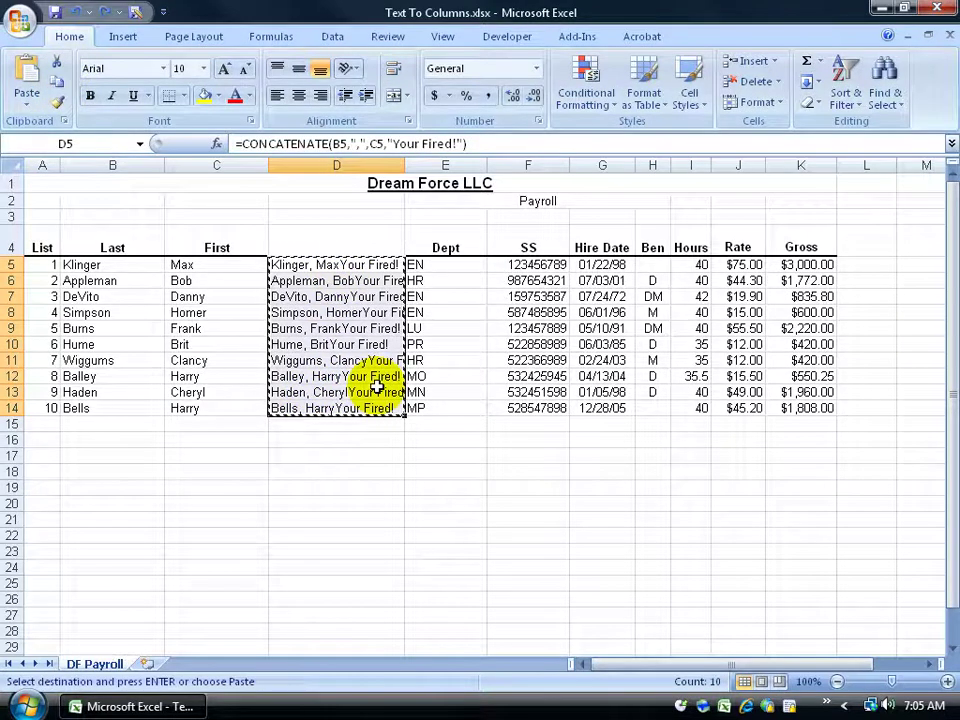
{"action": "left_click", "coordinate": [28, 98]}
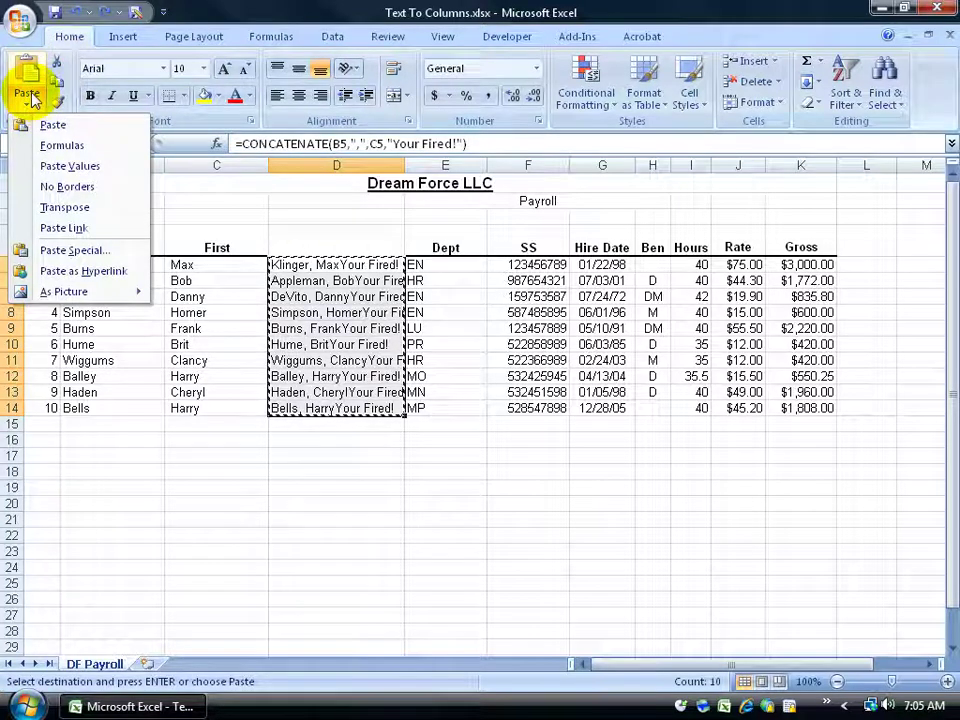
{"action": "left_click", "coordinate": [41, 163]}
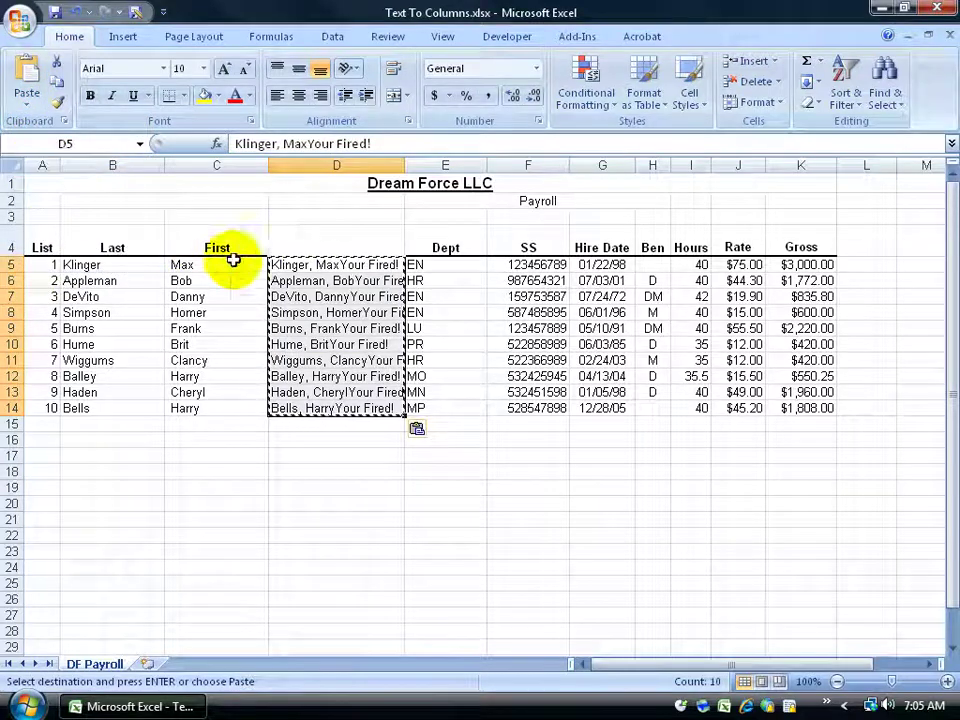
{"action": "left_click", "coordinate": [307, 280]}
{"action": "left_click", "coordinate": [314, 328]}
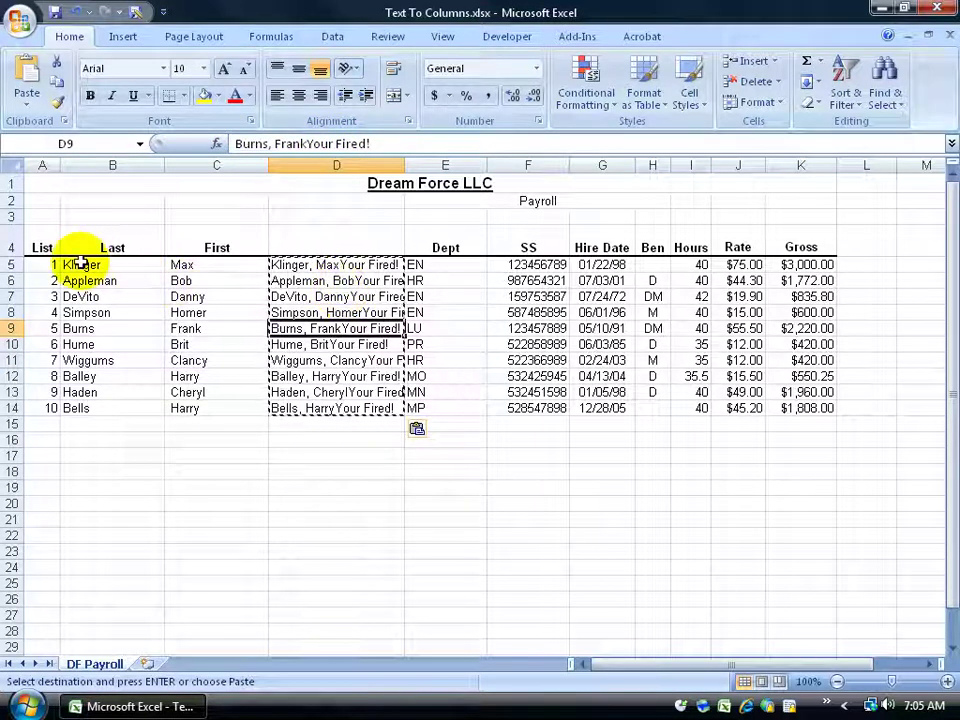
Delete the Last and First columns B:C and autofit the new column B.
{"action": "left_click_drag", "start_coordinate": [100, 168], "coordinate": [236, 165]}
{"action": "right_click", "coordinate": [236, 168]}
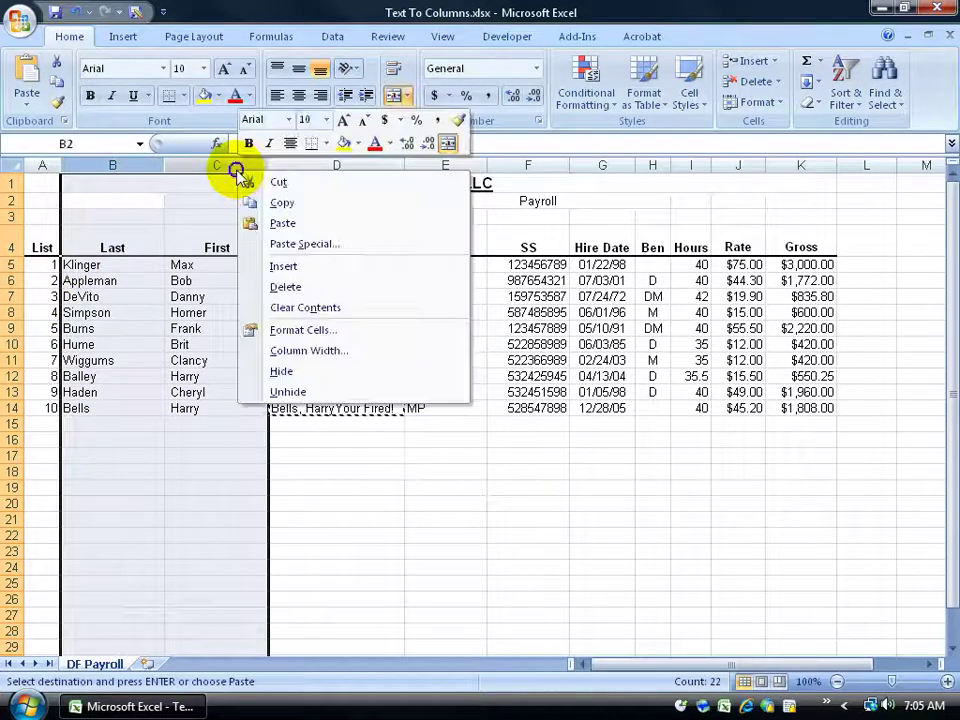
{"action": "left_click", "coordinate": [286, 288]}
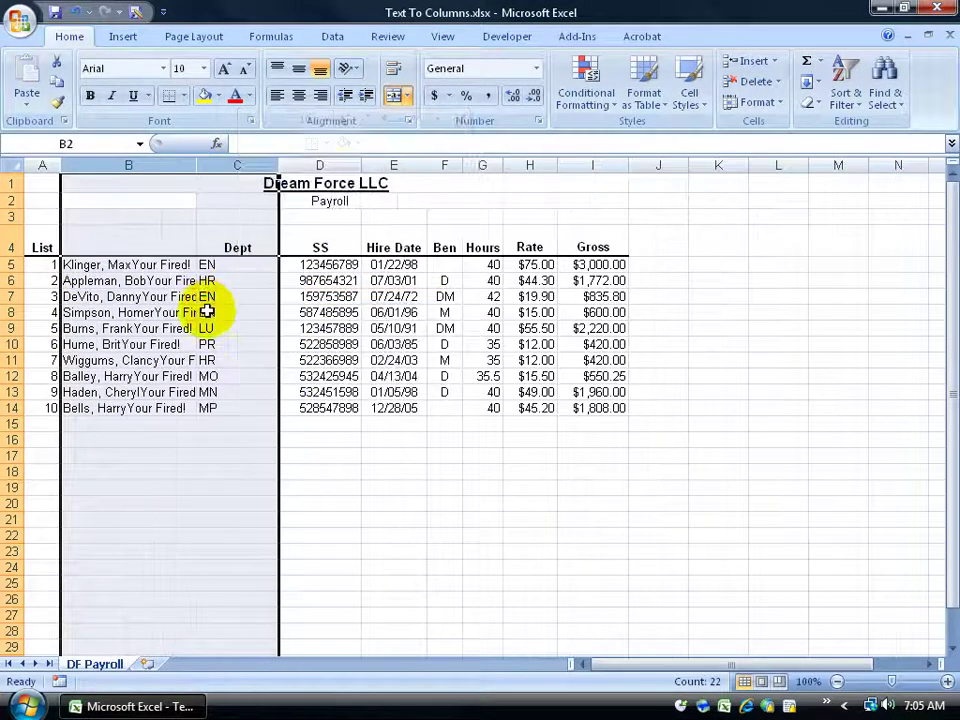
{"action": "left_click", "coordinate": [176, 454]}
{"action": "double_click", "coordinate": [197, 165]}
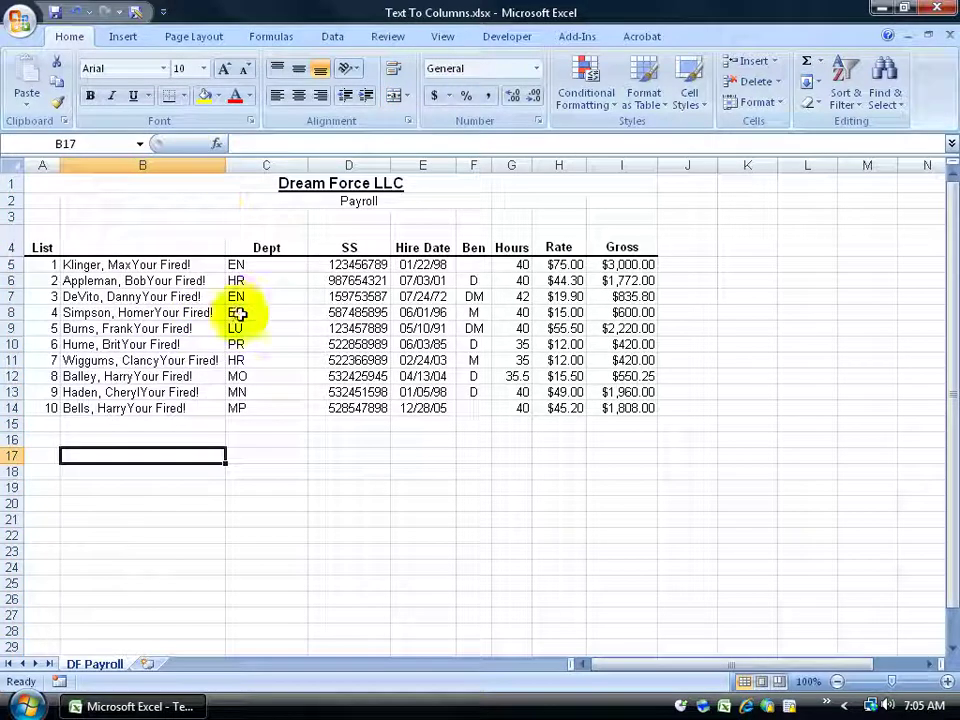